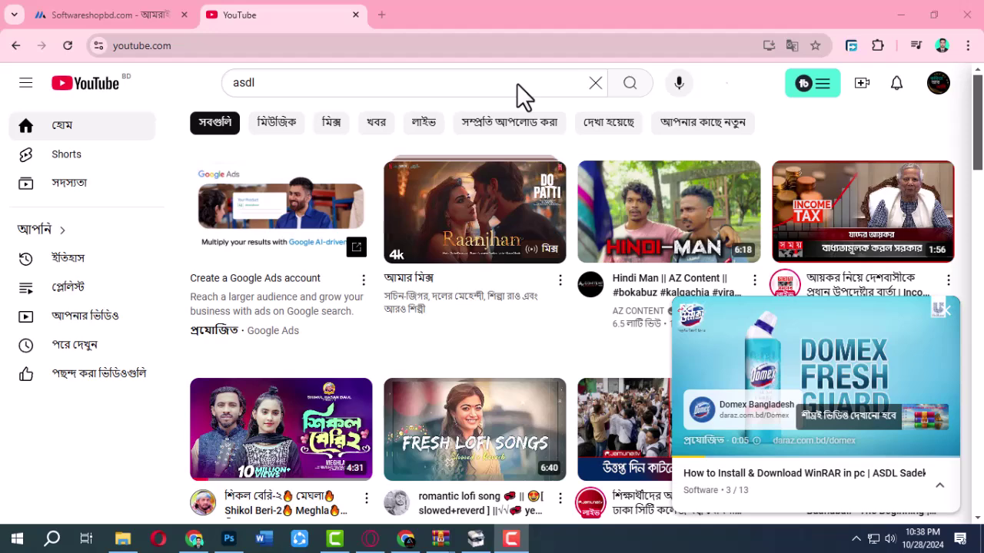
# Search YouTube for asdl and open the ASDL channel from the results.
pyautogui.click(517, 83)
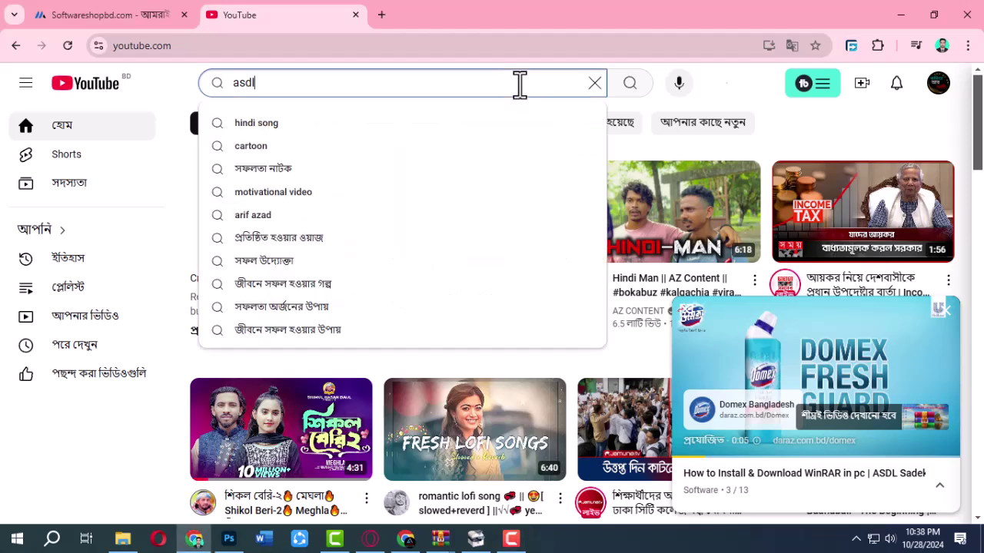
pyautogui.click(250, 80)
pyautogui.click(387, 82)
pyautogui.press('Return')
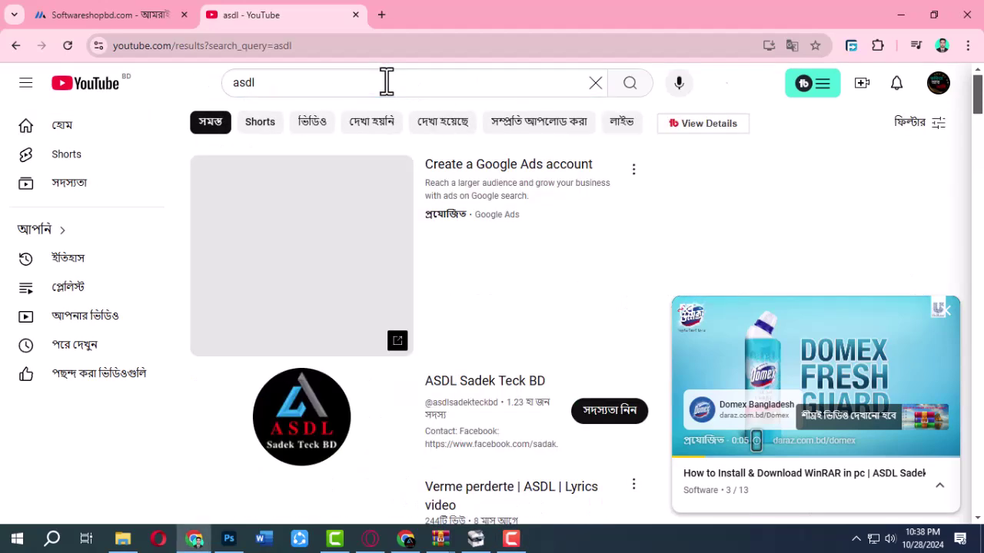
pyautogui.click(475, 401)
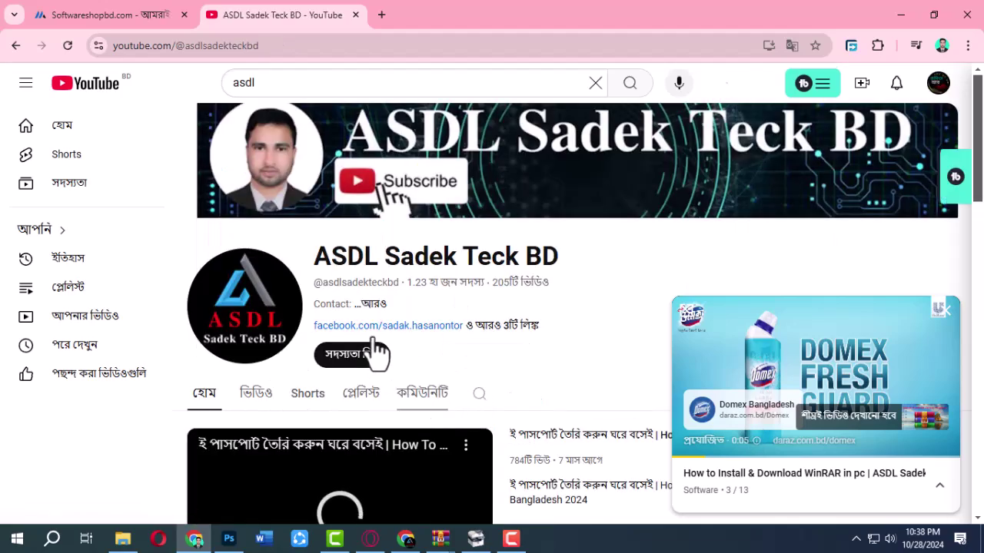
# Show the ASDL channel's playlists, dismiss the mini-player ad, and scroll through the list.
pyautogui.click(253, 394)
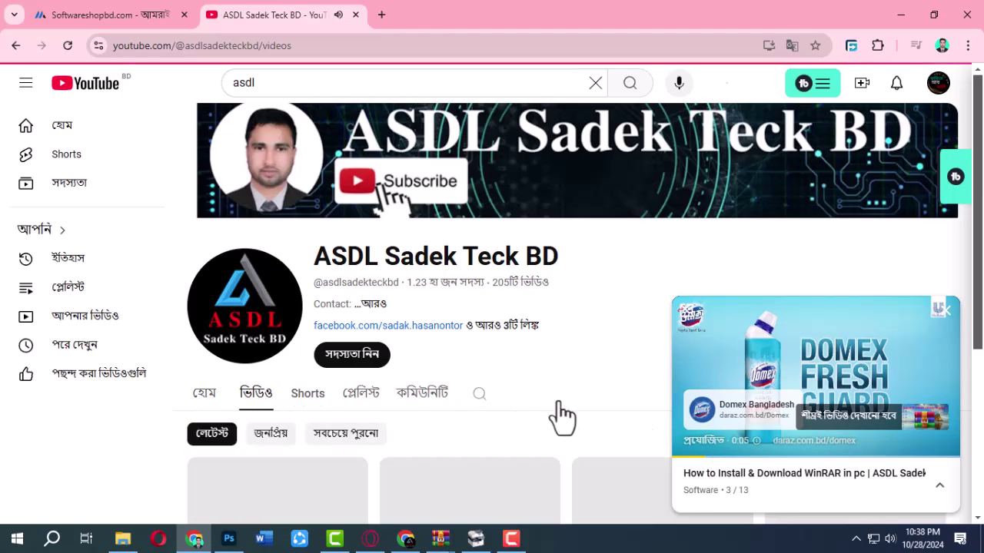
pyautogui.click(370, 398)
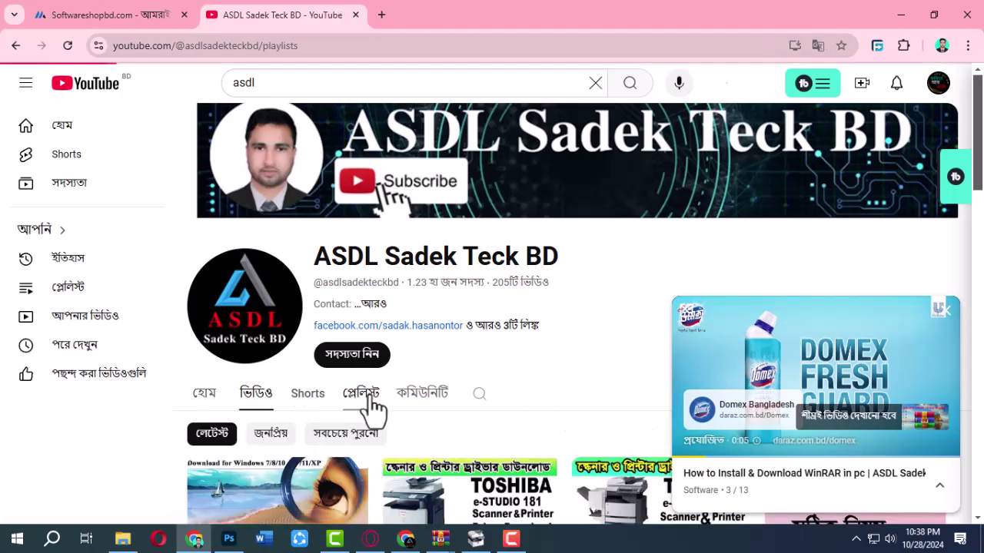
pyautogui.click(943, 311)
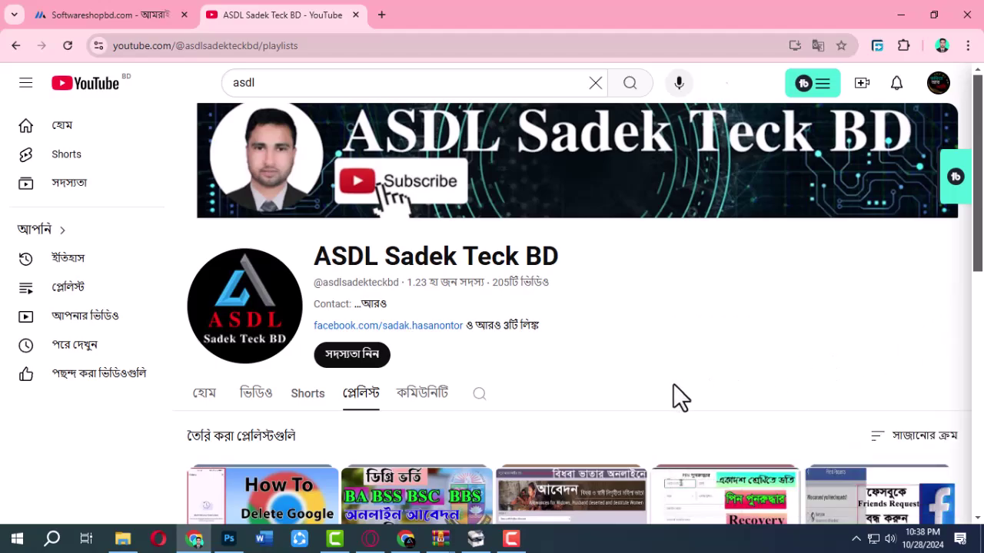
pyautogui.scroll(-2, 673, 384)
pyautogui.scroll(-3, 673, 386)
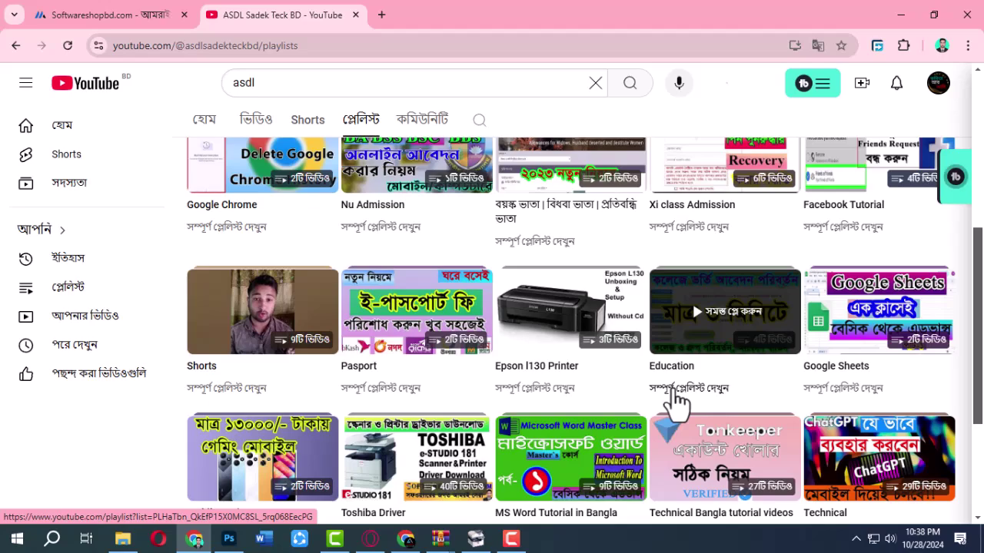
pyautogui.scroll(-3, 673, 392)
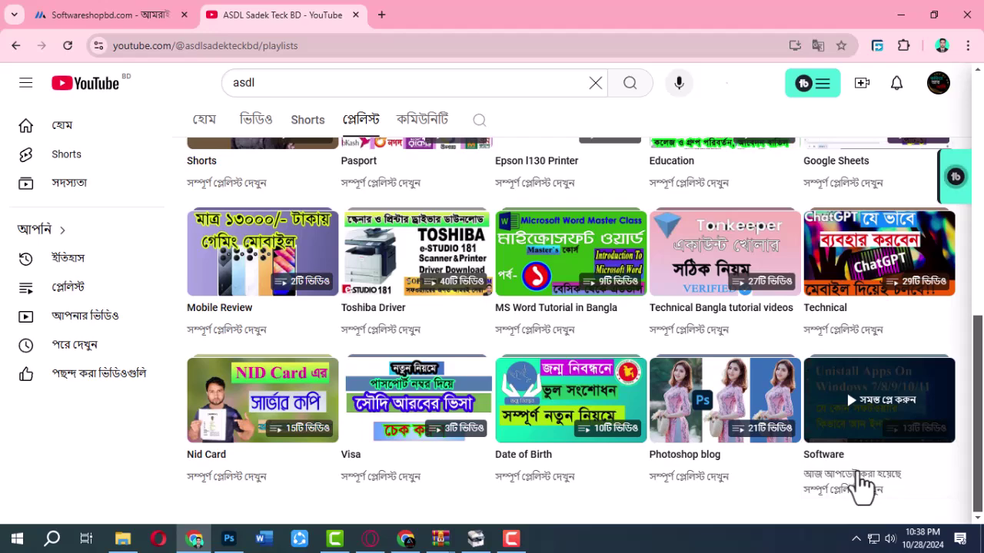
# Open the Software playlist, start its How to Install & Download WinRAR video, and pause the ad.
pyautogui.click(856, 425)
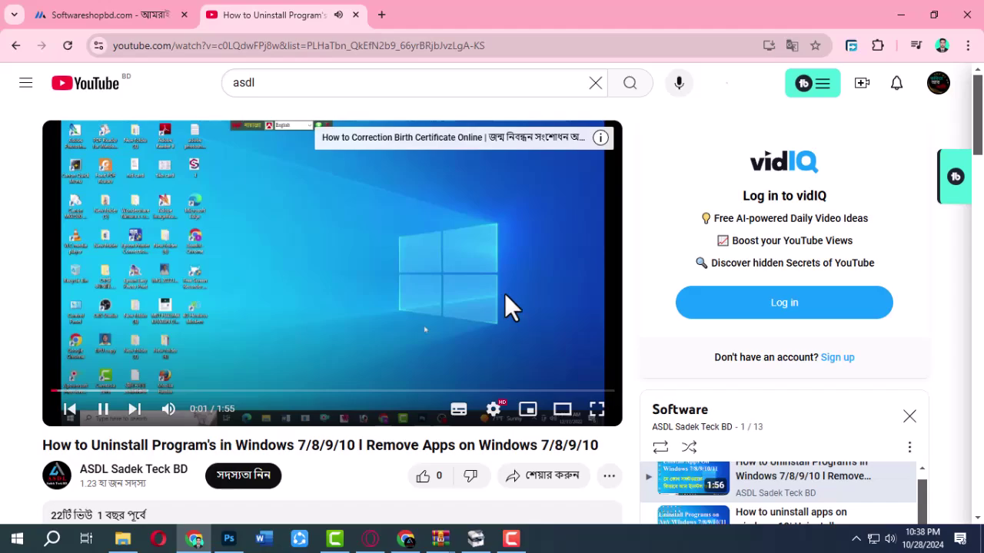
pyautogui.scroll(-3, 758, 428)
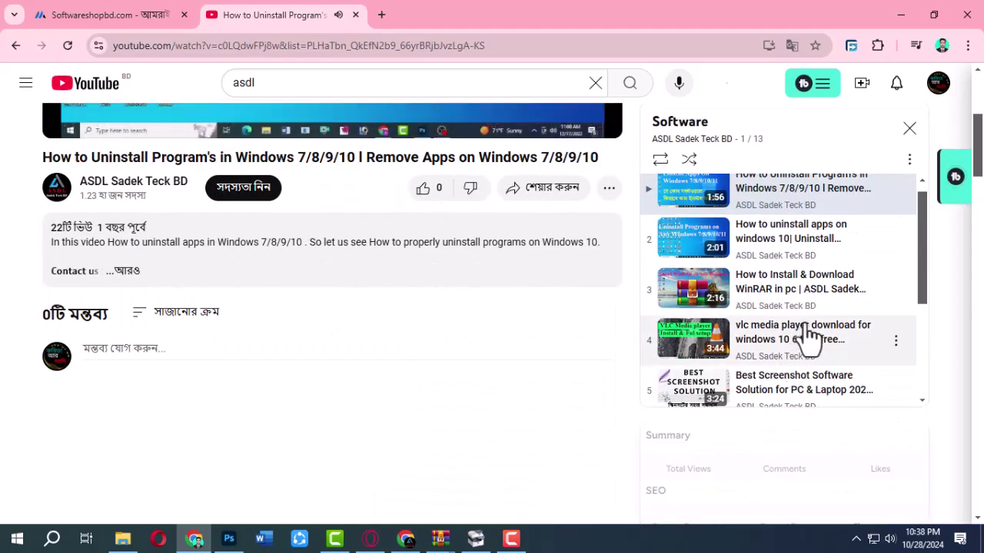
pyautogui.click(746, 297)
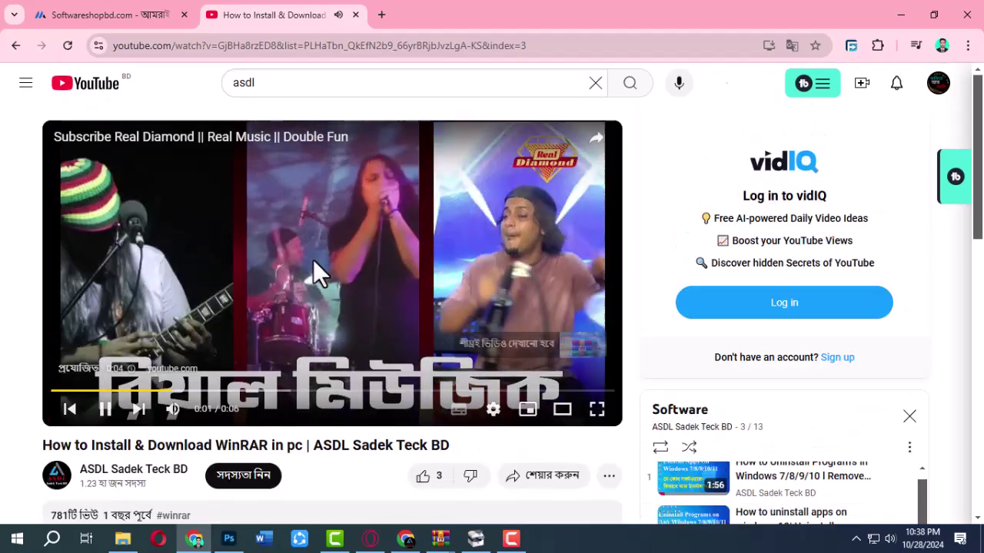
pyautogui.click(312, 260)
pyautogui.scroll(-2, 223, 430)
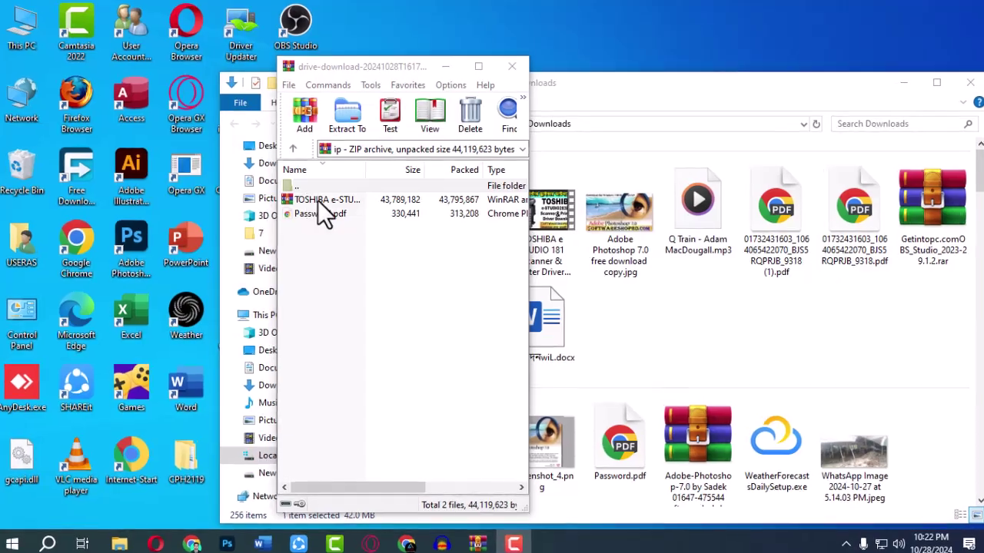
pyautogui.click(338, 202)
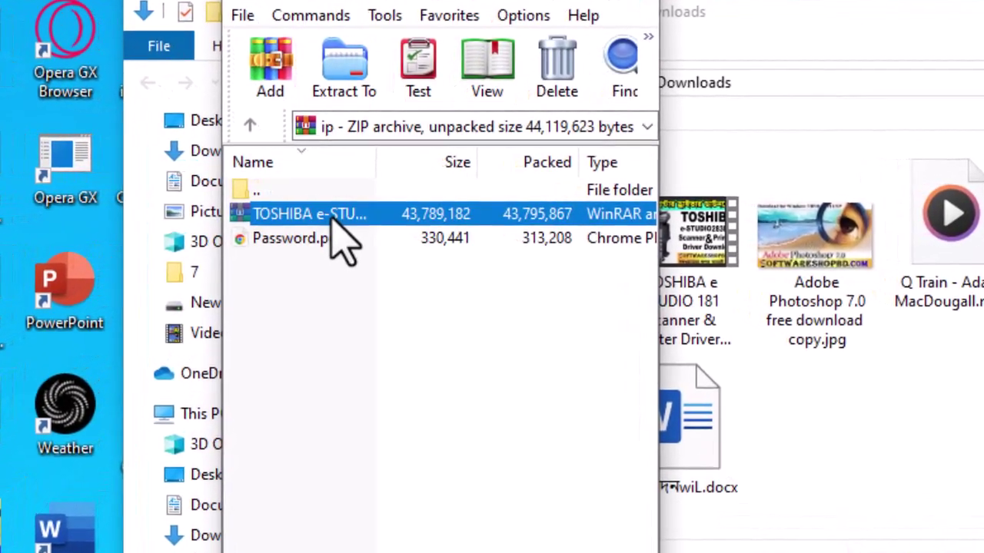
pyautogui.click(349, 284)
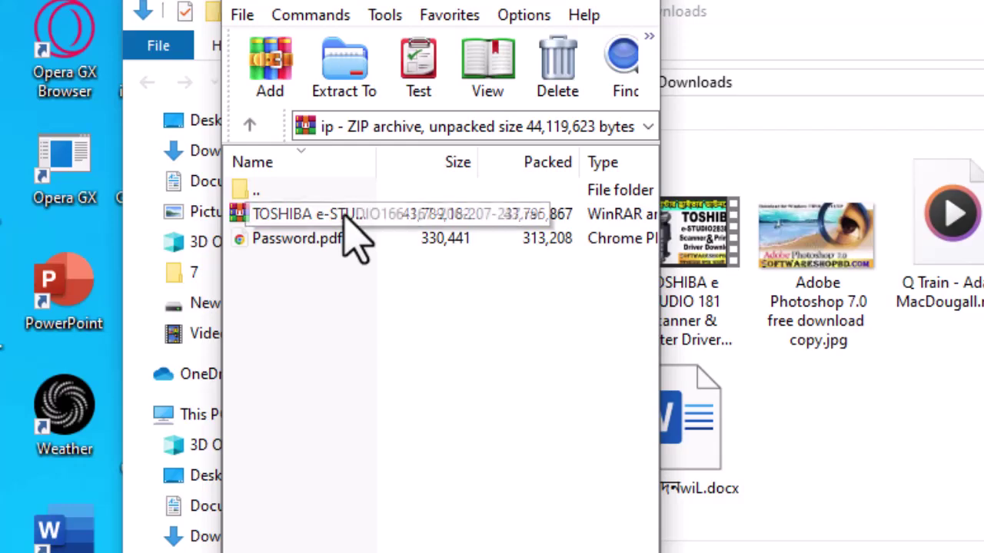
pyautogui.click(345, 216)
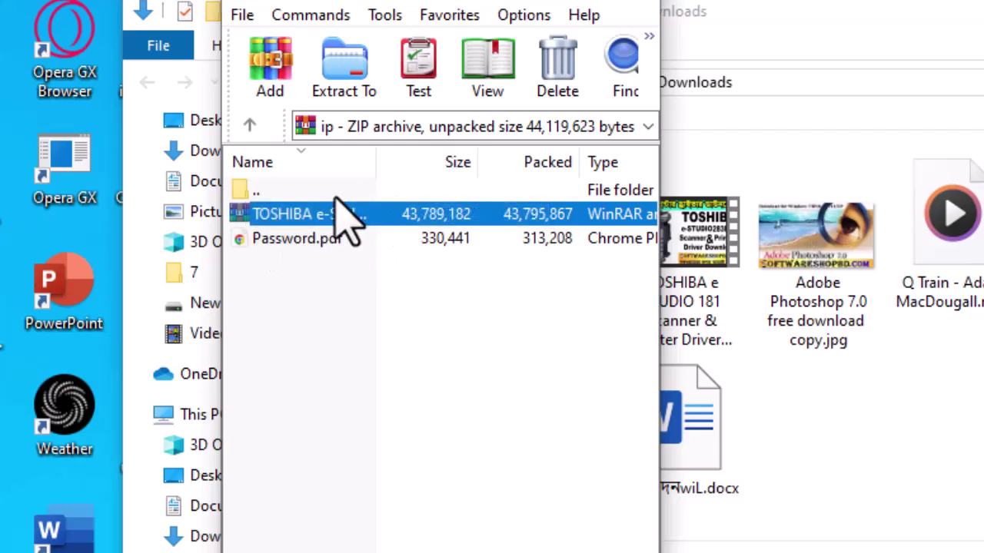
pyautogui.click(290, 238)
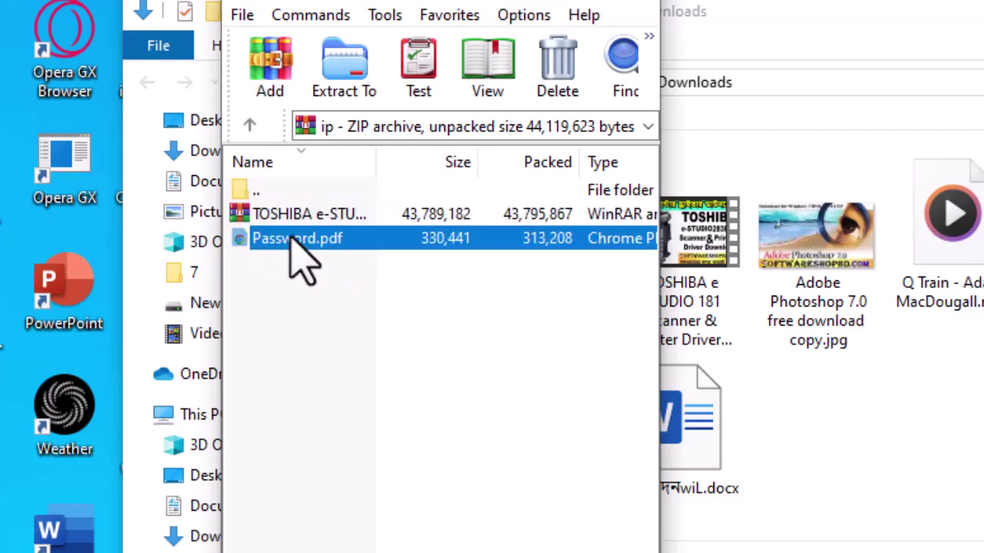
pyautogui.click(333, 216)
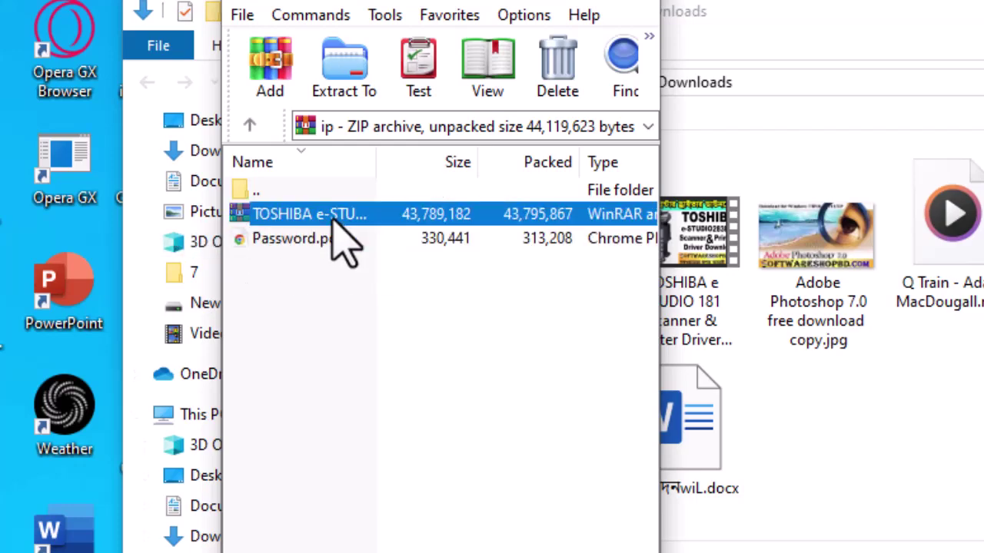
pyautogui.click(281, 243)
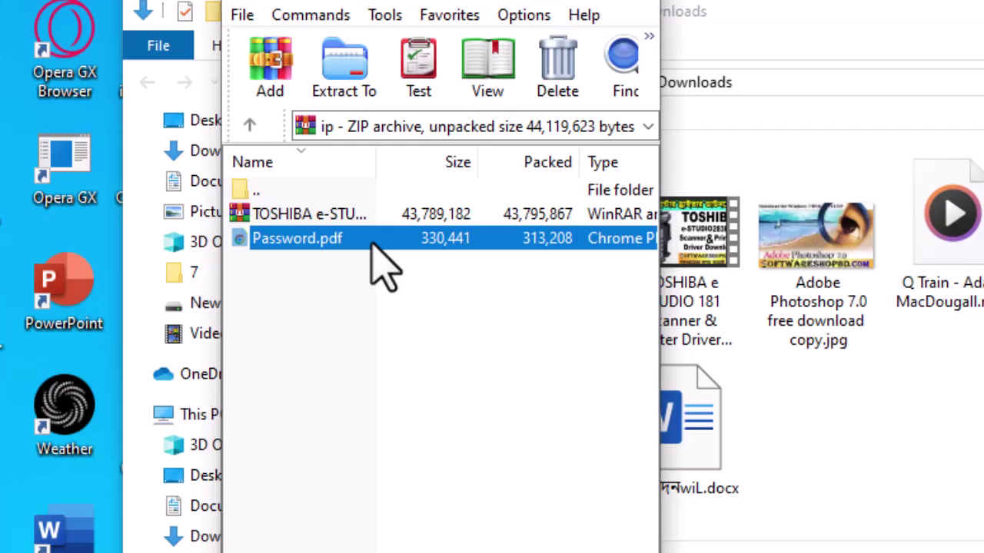
# Open the TOSHIBA .rar, then its TOSHIBA folder and the encrypted v1.06_ToshibaViewerV2 ISO.
pyautogui.doubleClick(319, 217)
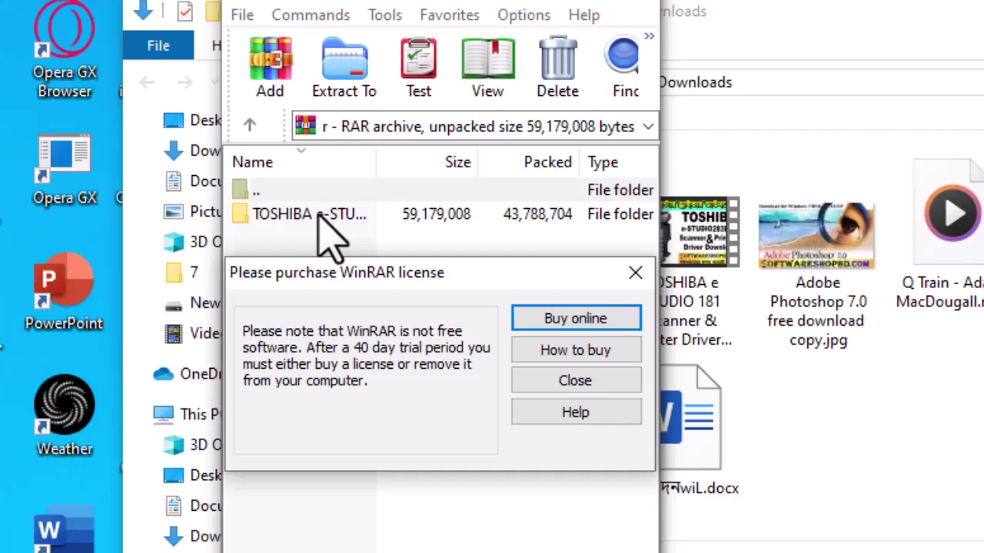
pyautogui.click(570, 382)
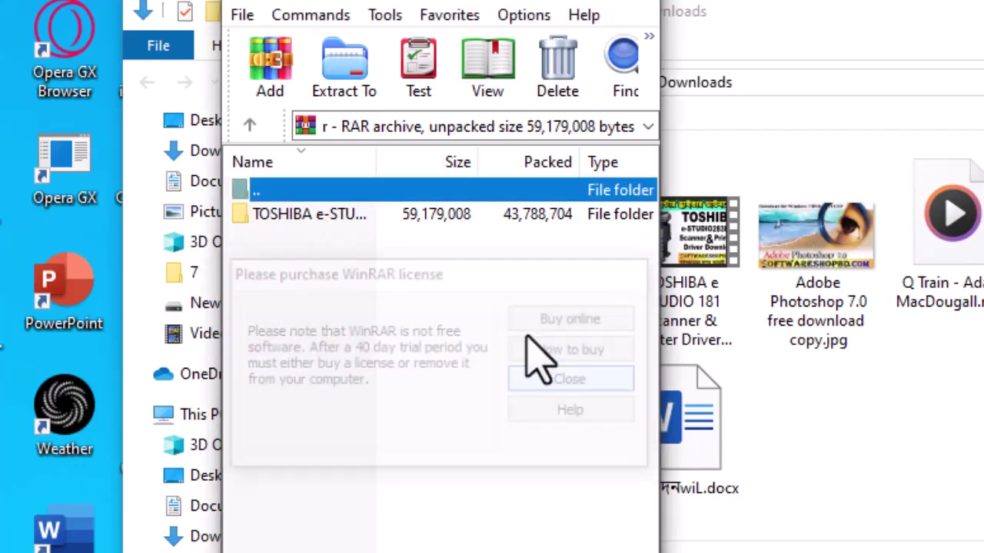
pyautogui.doubleClick(347, 223)
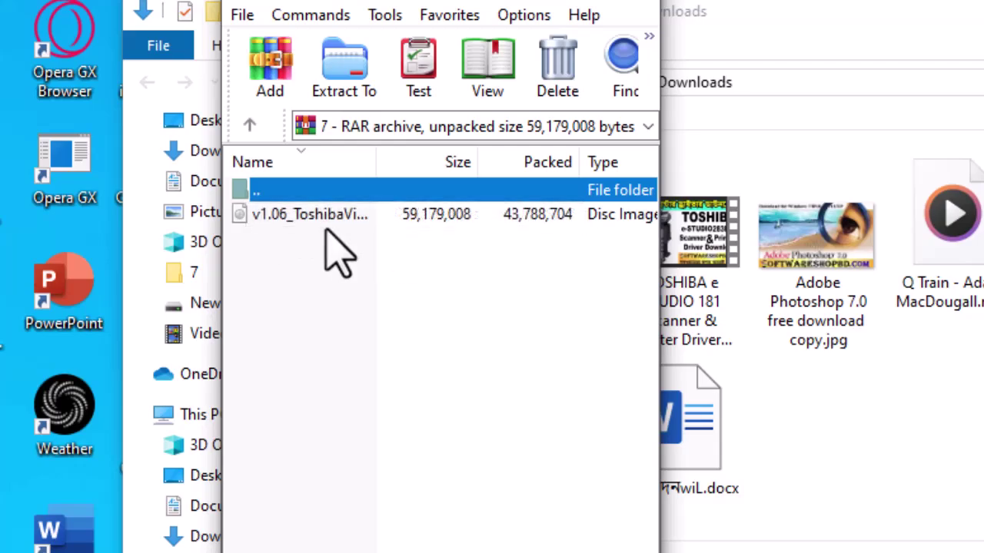
pyautogui.doubleClick(358, 216)
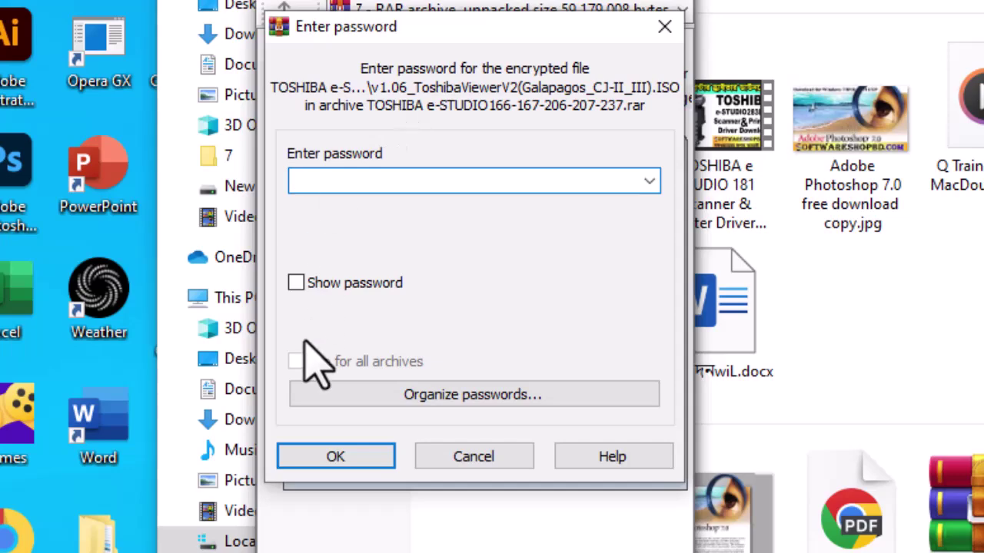
# Enter the archive password, checking it with Show password, and confirm to start extraction.
pyautogui.click(295, 282)
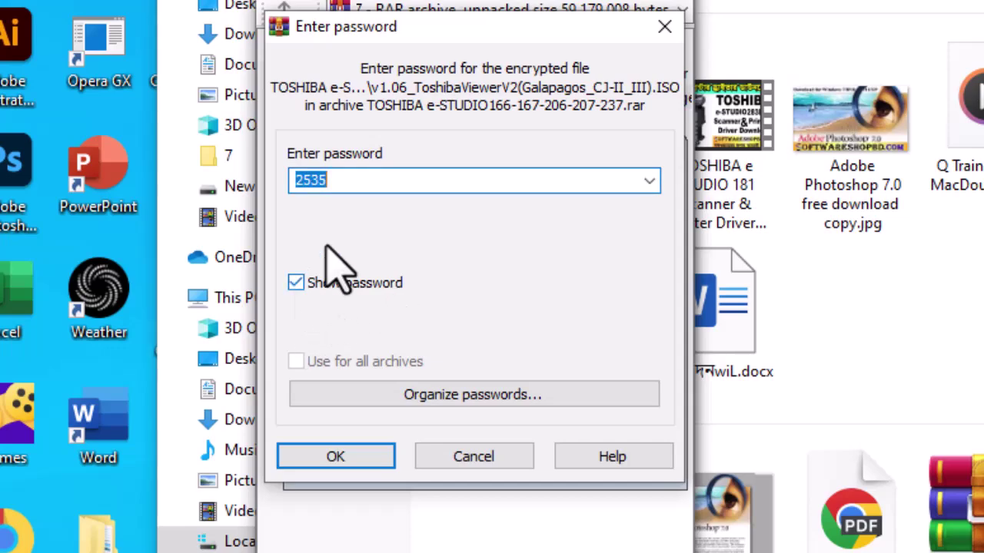
pyautogui.write('25')
pyautogui.click(296, 283)
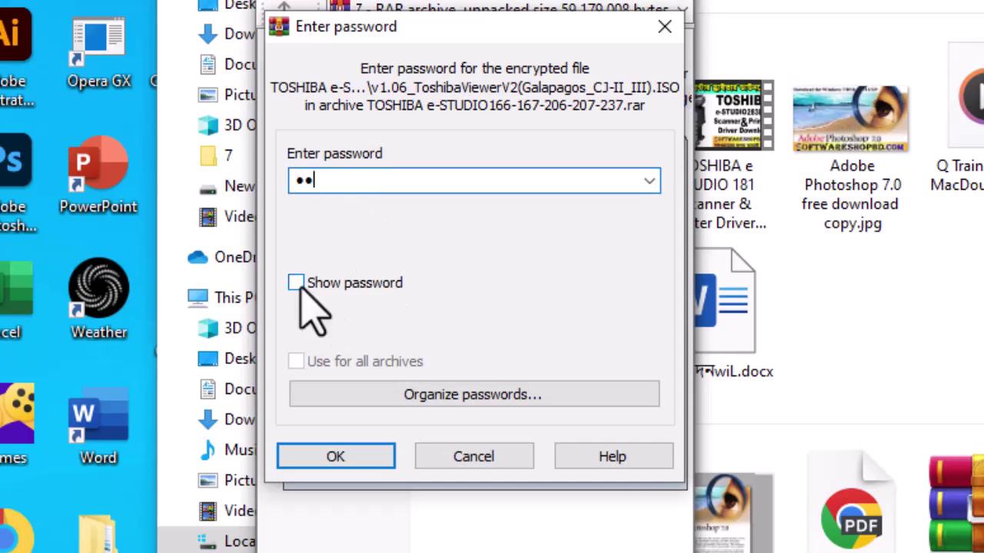
pyautogui.write('353')
pyautogui.press('Return')
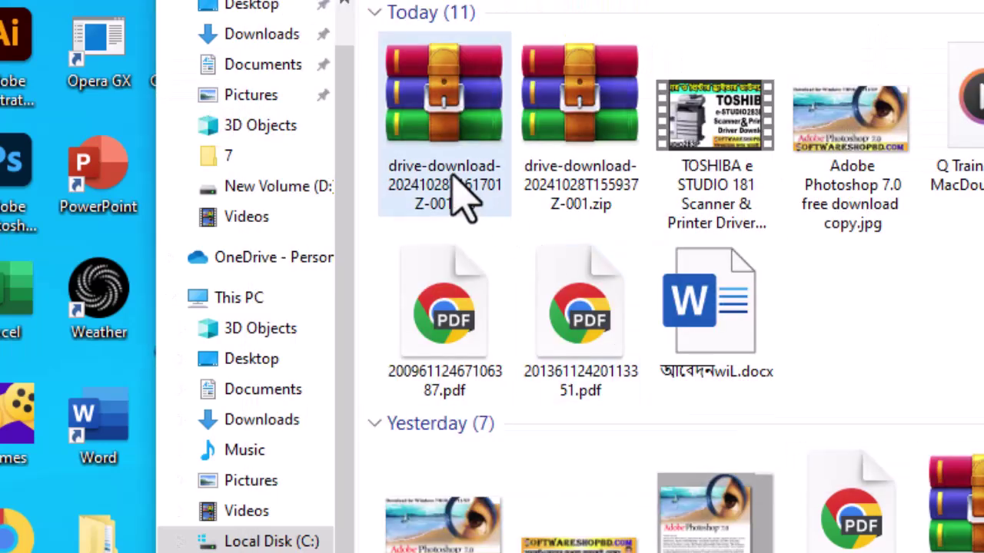
# Reopen the downloaded drive zip, dismiss the trial notice, select Password.pdf, and close the window.
pyautogui.doubleClick(452, 206)
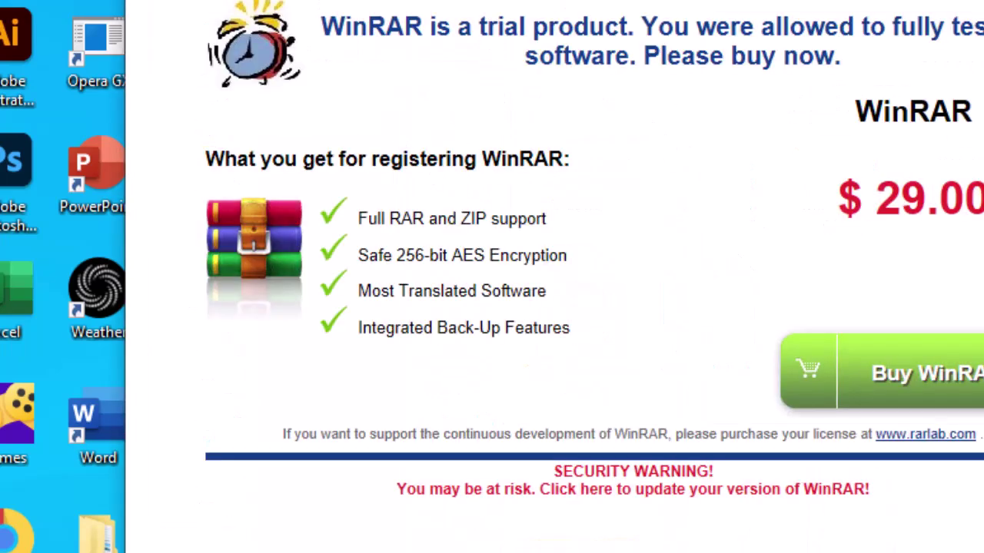
pyautogui.click(983, 1)
pyautogui.click(369, 125)
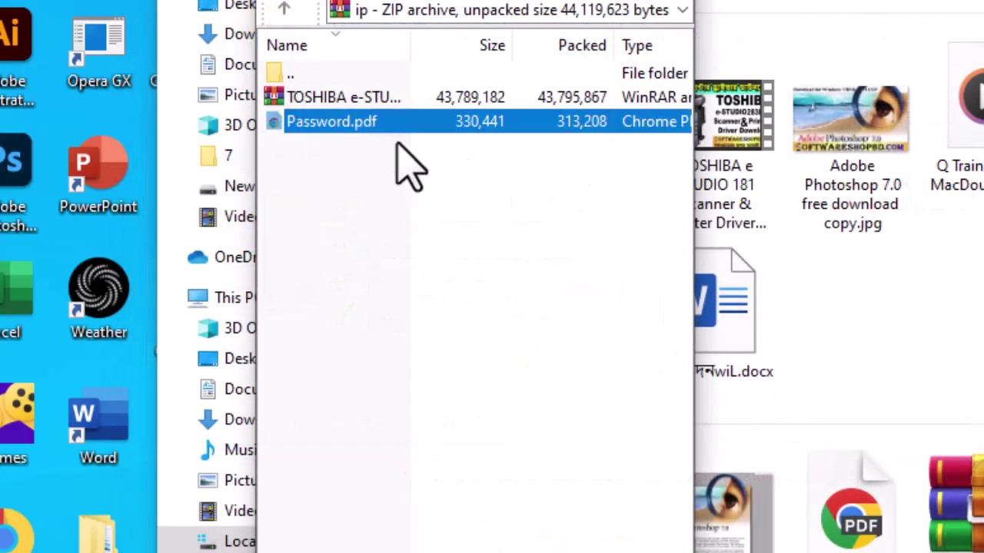
pyautogui.hotkey('alt', 'F4')
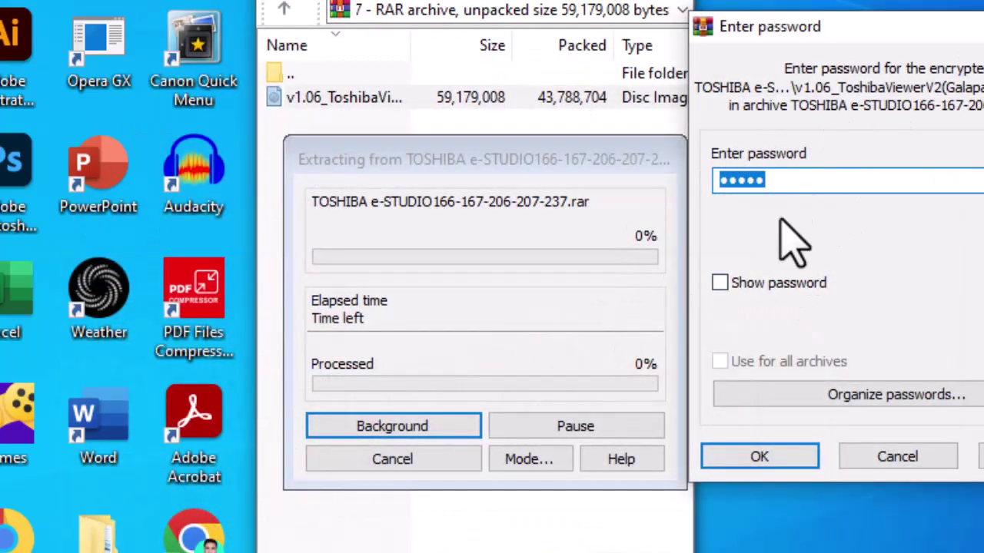
# Confirm the password prompt to decrypt the disc image, then select setup.exe in its listing.
pyautogui.moveTo(786, 30); pyautogui.dragTo(421, 29)
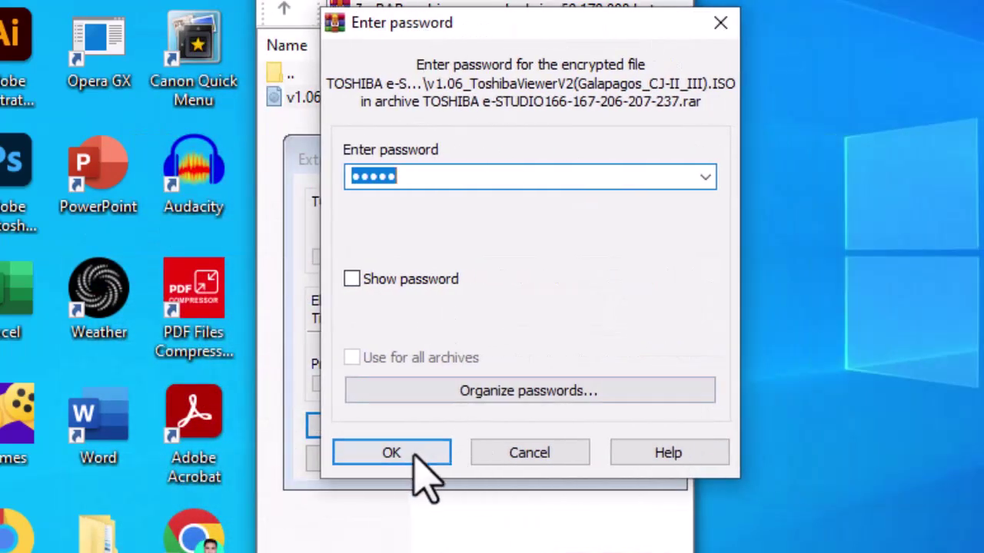
pyautogui.click(380, 458)
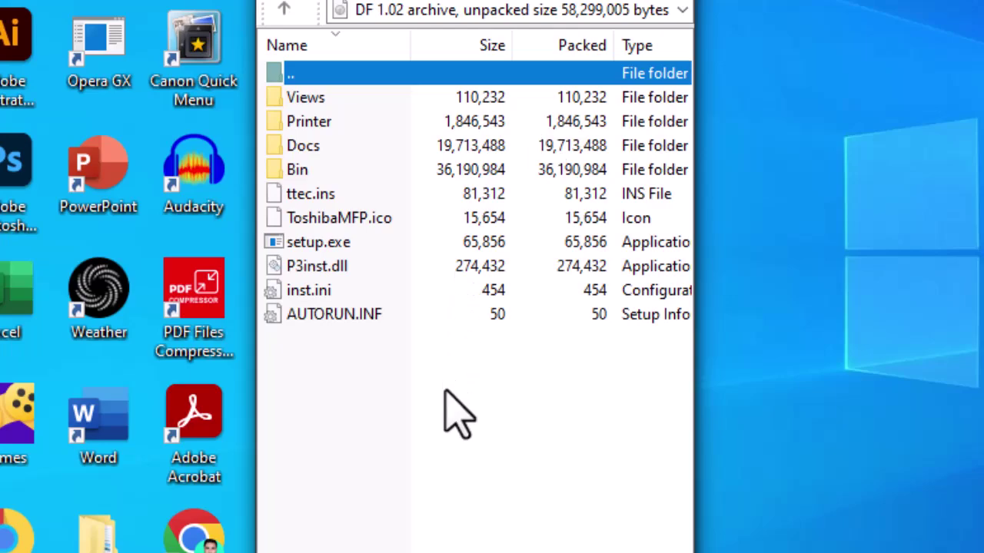
pyautogui.click(321, 245)
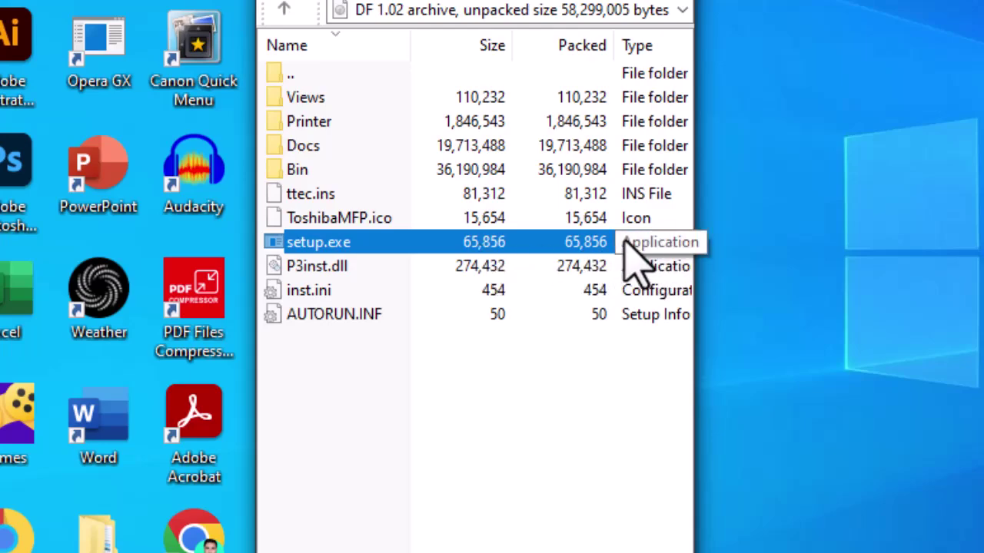
# Run setup.exe from the decrypted disc image listing in WinRAR.
pyautogui.doubleClick(331, 245)
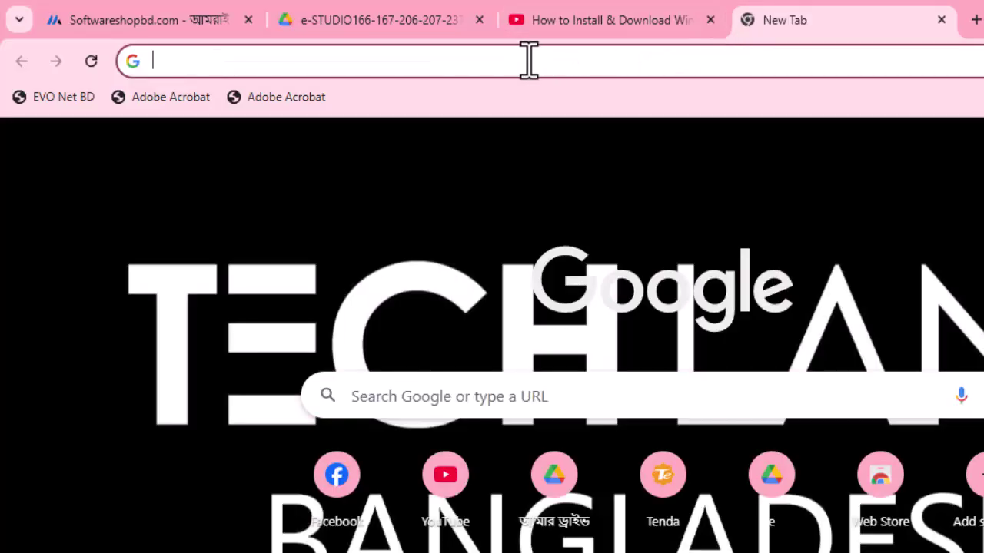
# Go to softwareshopbd.com in the new tab, correcting the mistyped address ending.
pyautogui.click(529, 60)
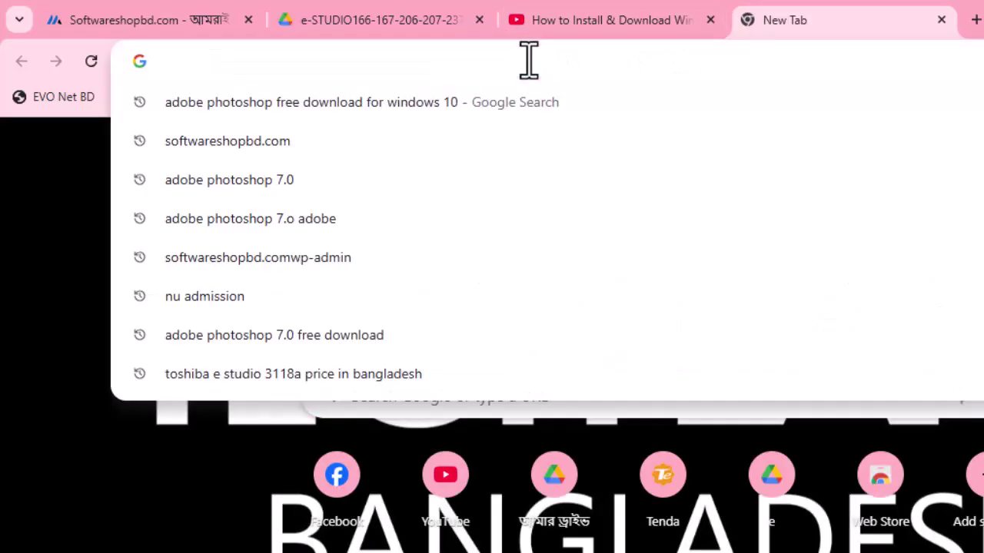
pyautogui.write('softwares')
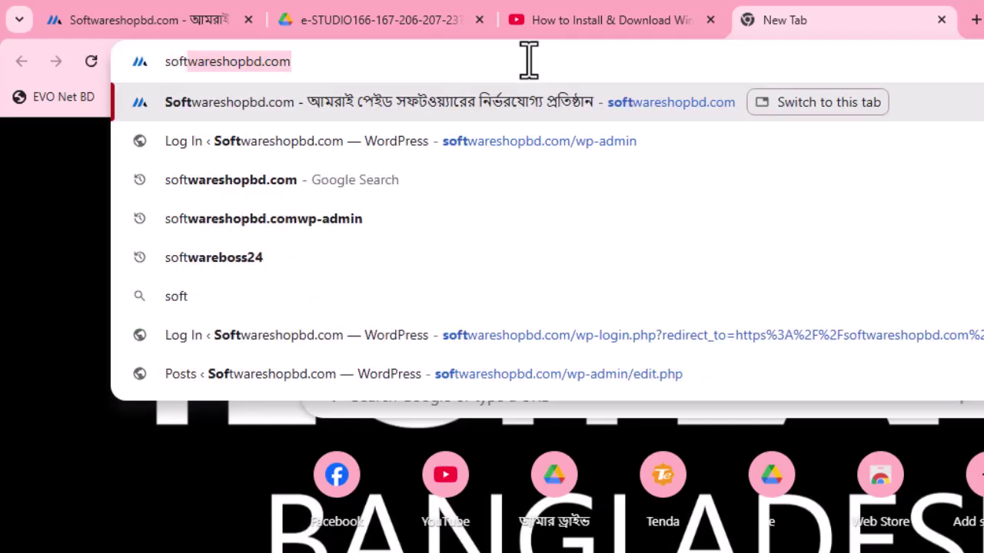
pyautogui.write('h')
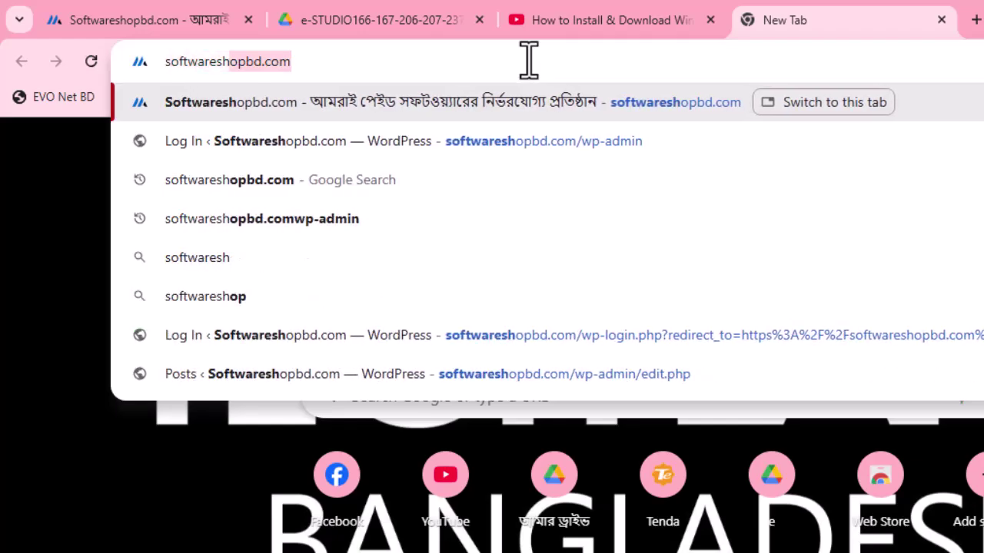
pyautogui.write('opbd.ccc')
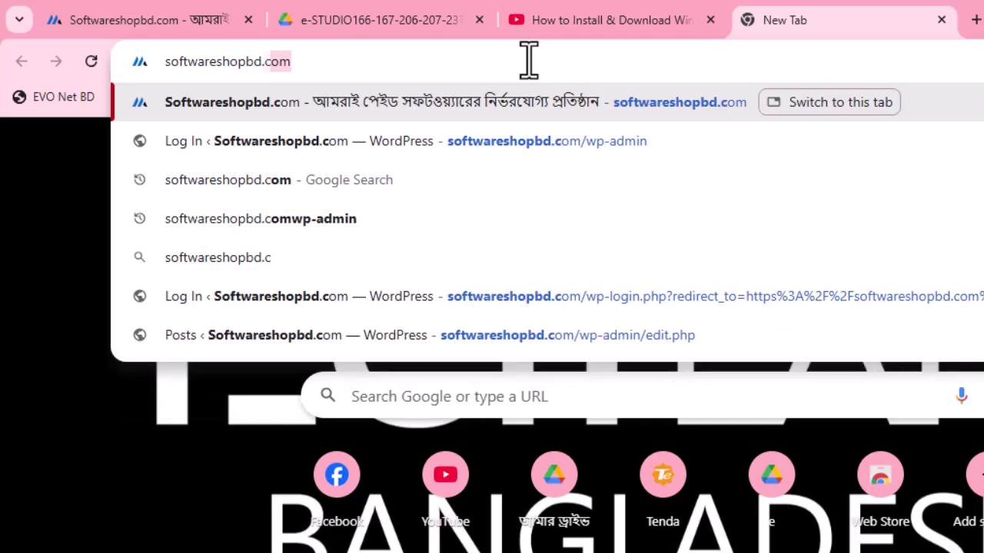
pyautogui.press('BackSpace')
pyautogui.press('BackSpace')
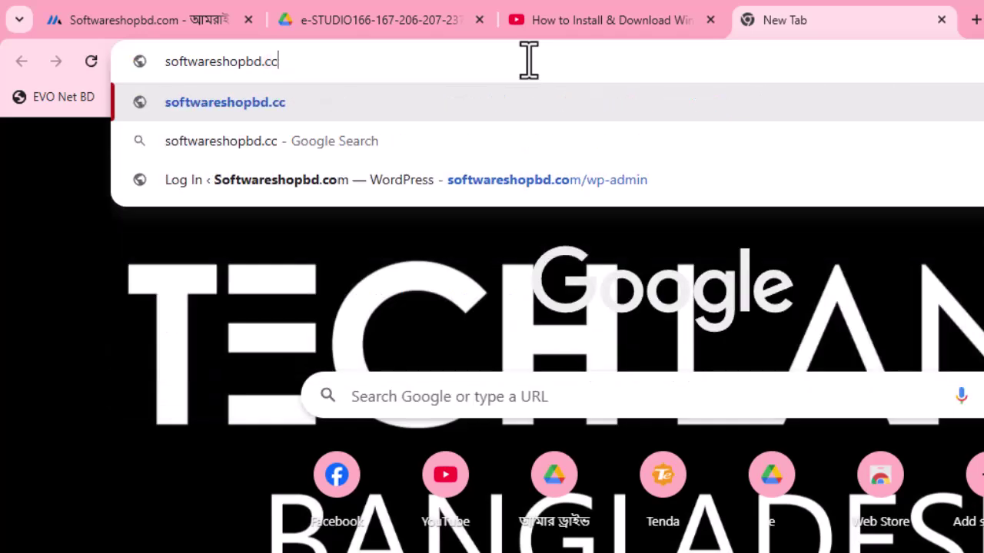
pyautogui.write('om')
pyautogui.press('Return')
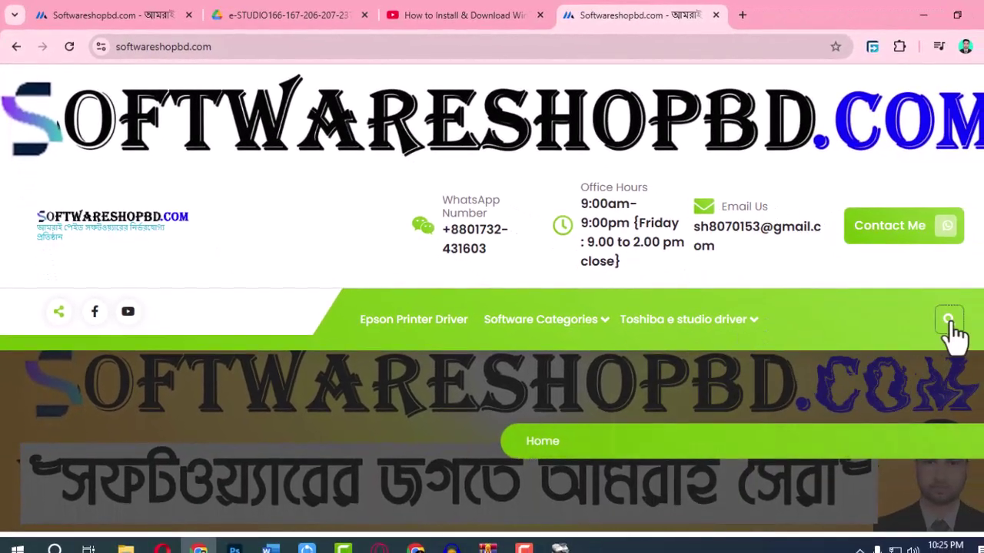
# Search softwareshopbd.com for 166 and open the Toshiba e studio 166 driver post via Read More.
pyautogui.click(950, 321)
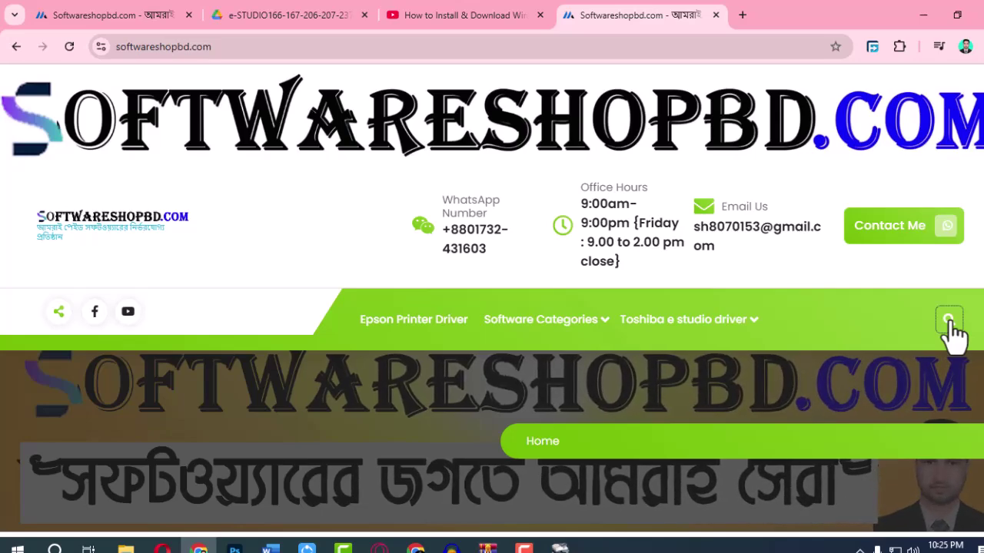
pyautogui.click(951, 322)
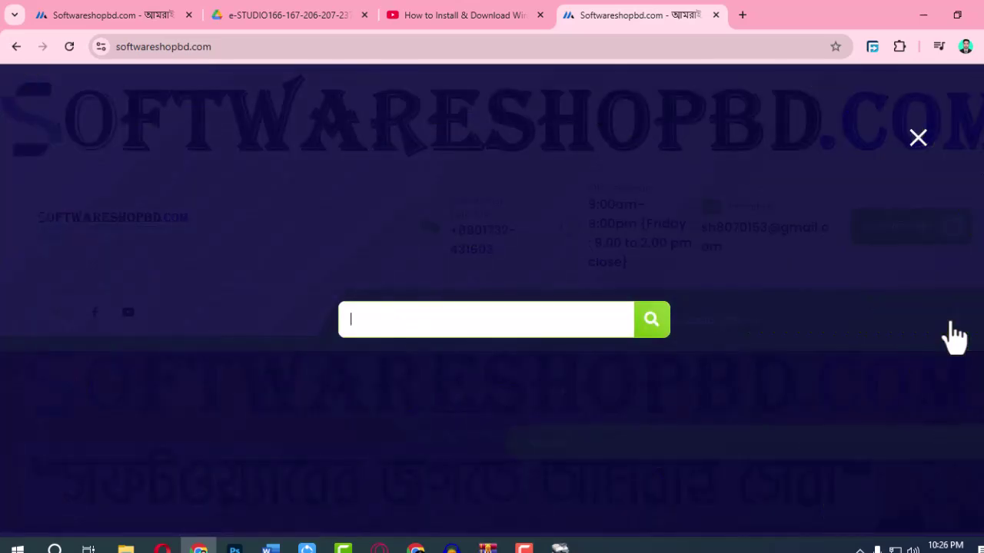
pyautogui.write('166')
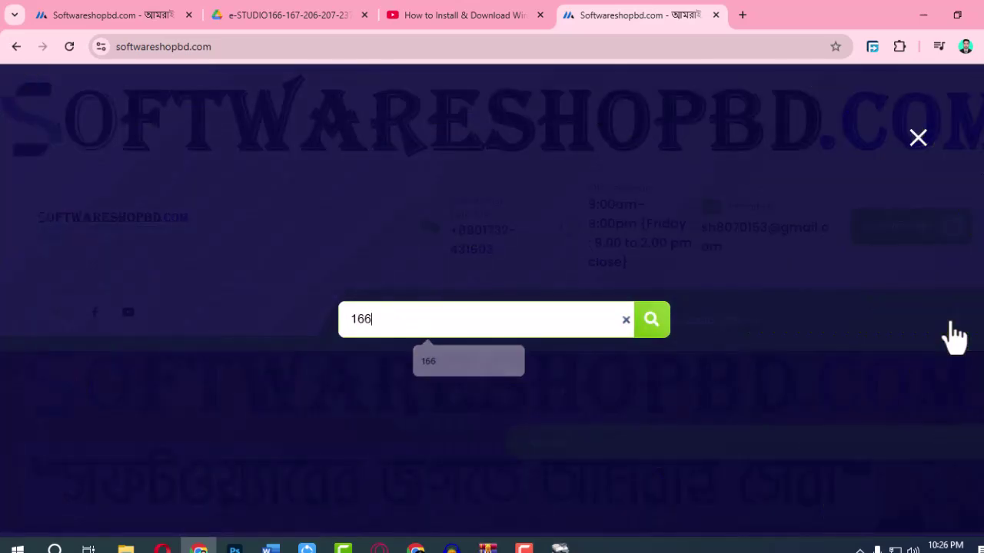
pyautogui.press('Return')
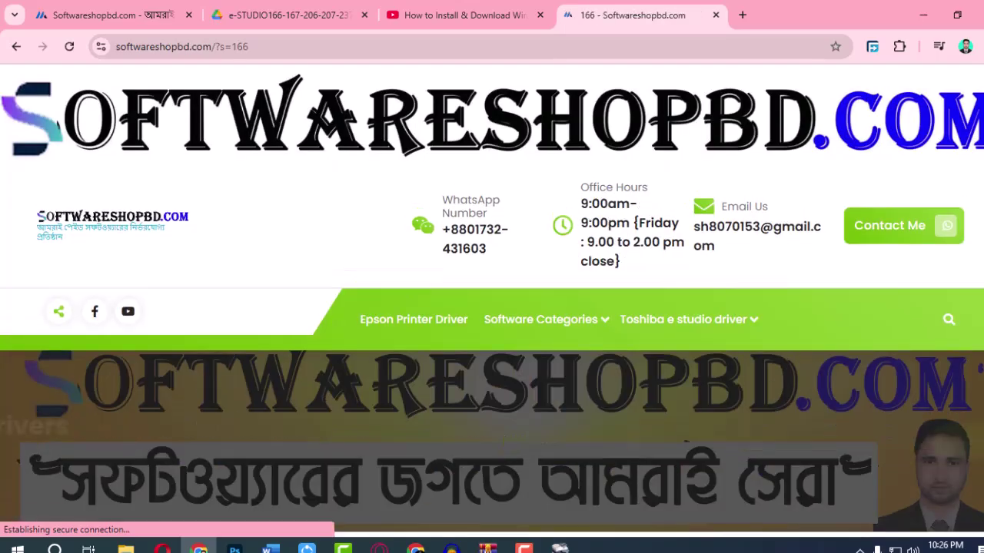
pyautogui.scroll(-2, 294, 336)
pyautogui.scroll(-3, 294, 338)
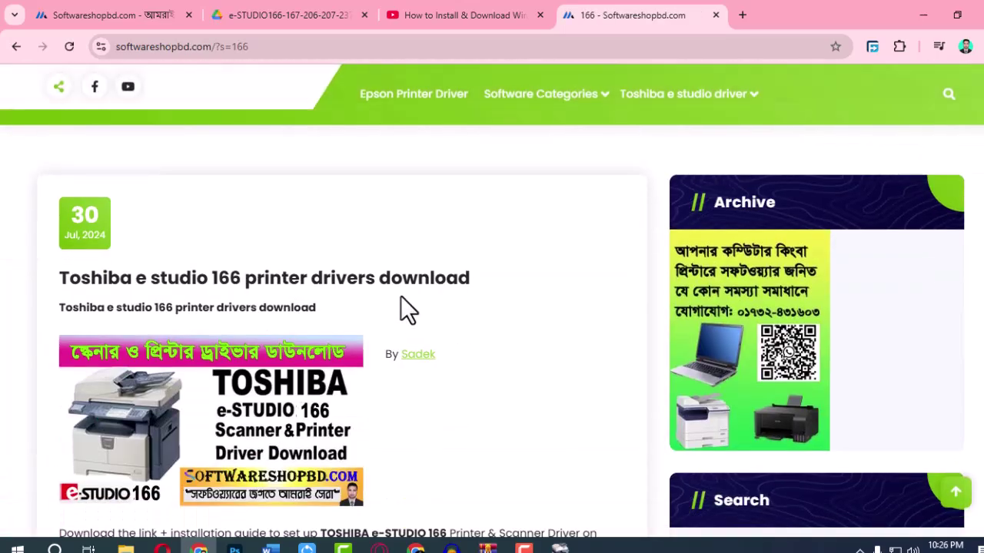
pyautogui.scroll(-1, 274, 344)
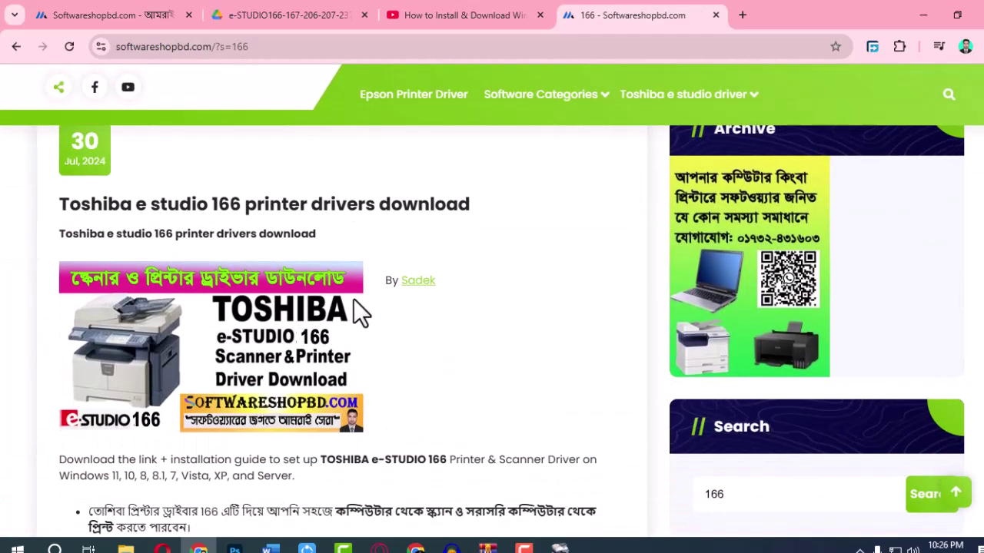
pyautogui.scroll(-2, 330, 369)
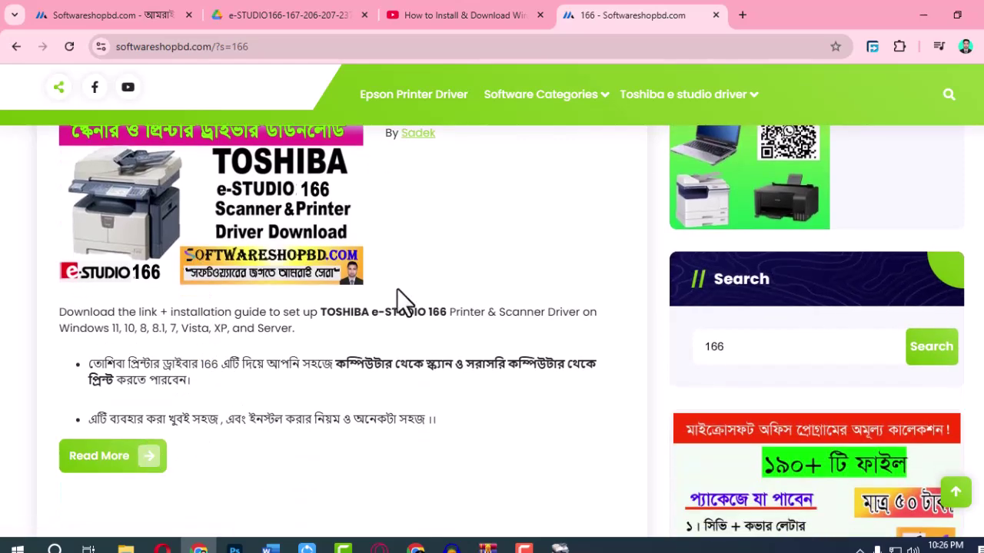
pyautogui.scroll(1, 311, 303)
pyautogui.scroll(-1, 120, 504)
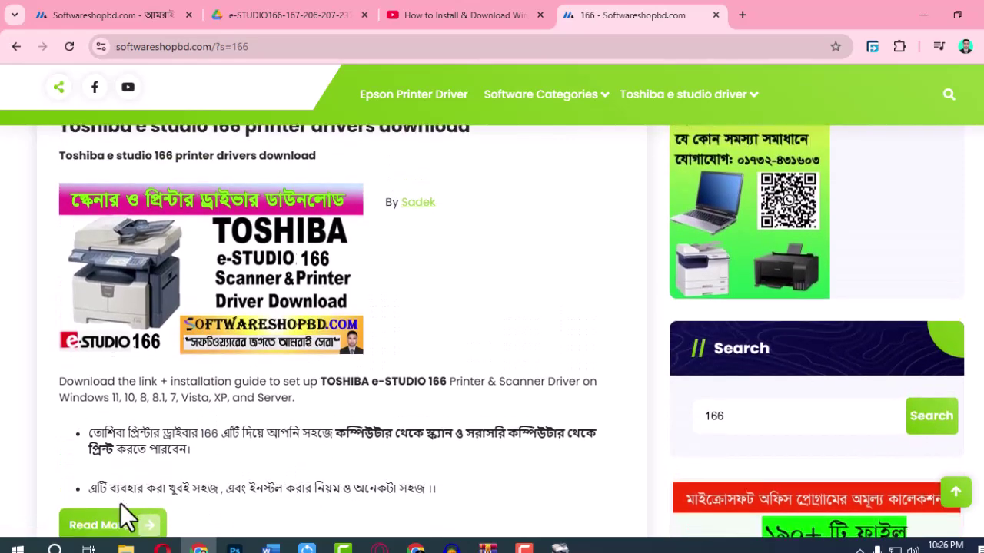
pyautogui.click(111, 460)
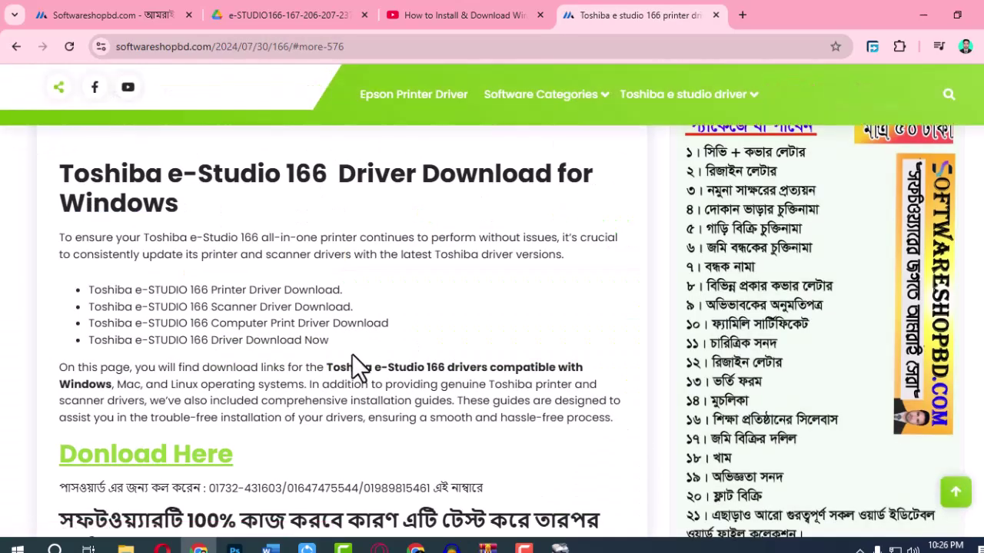
# Scroll the Toshiba e-Studio 166 post and follow its Donload Here link to Google Drive.
pyautogui.scroll(-2, 248, 419)
pyautogui.scroll(1, 288, 408)
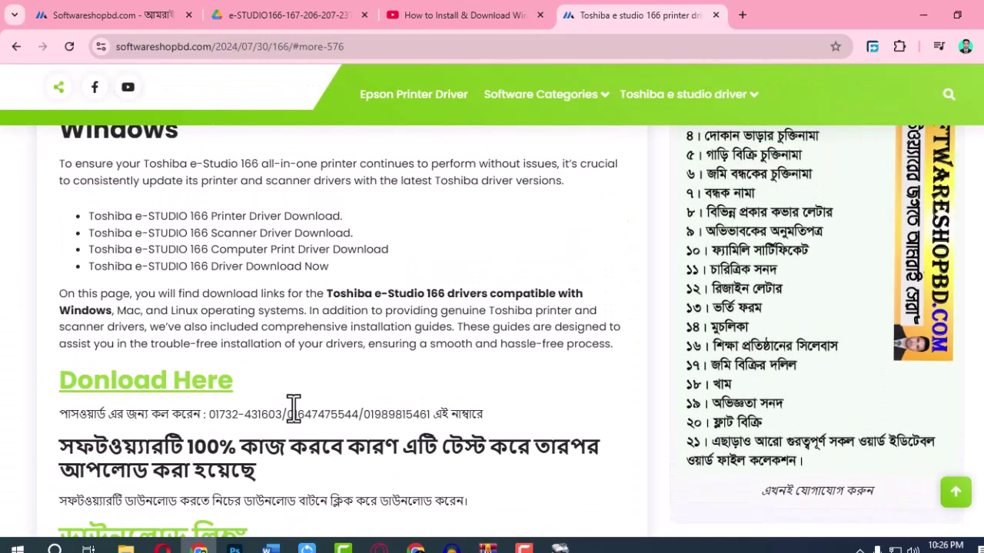
pyautogui.scroll(-4, 292, 406)
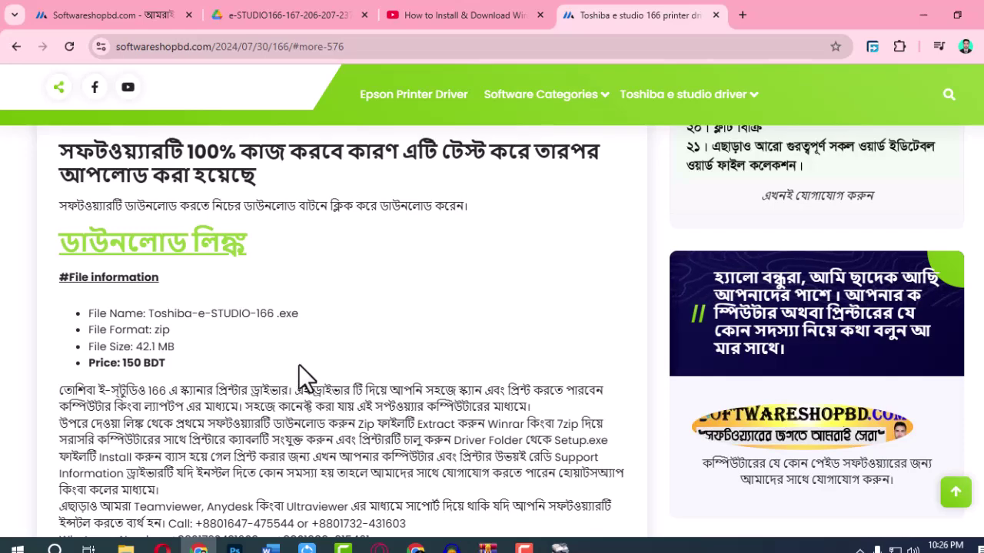
pyautogui.scroll(1, 303, 376)
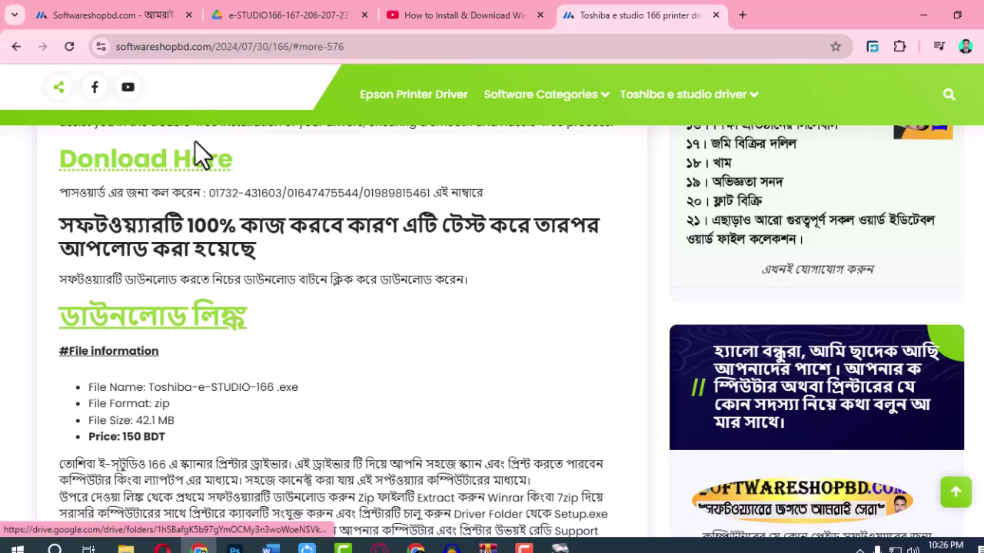
pyautogui.click(169, 163)
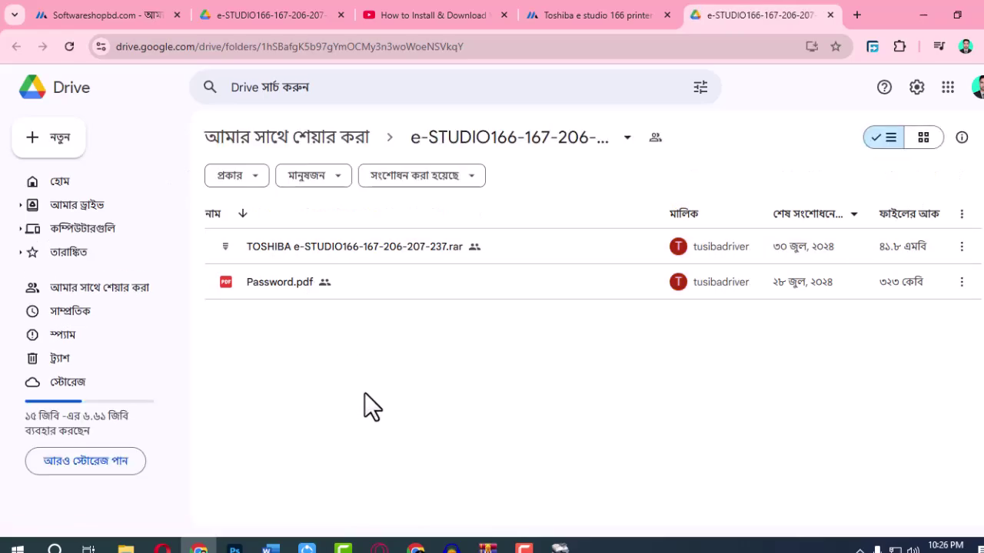
pyautogui.moveTo(365, 393); pyautogui.dragTo(374, 240)
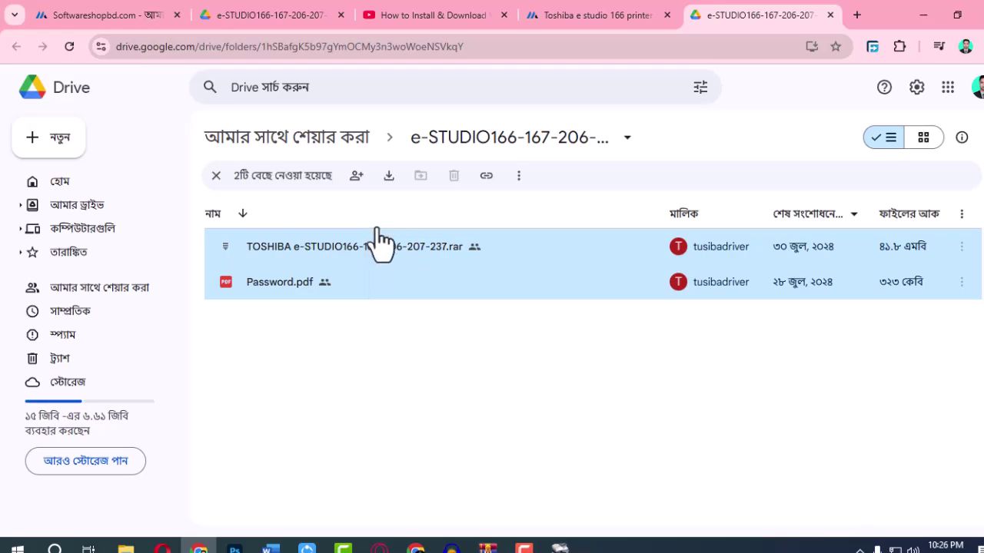
pyautogui.rightClick(351, 283)
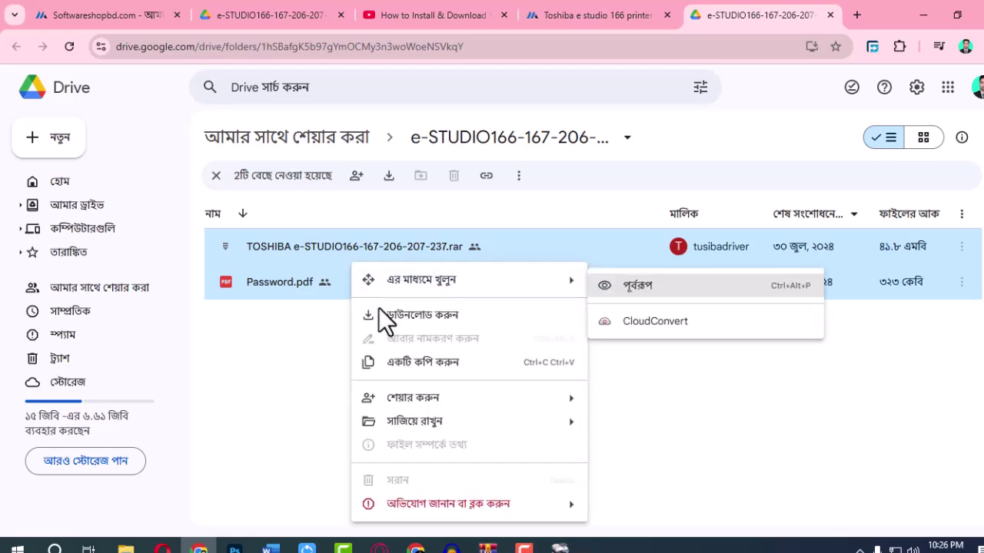
pyautogui.click(400, 317)
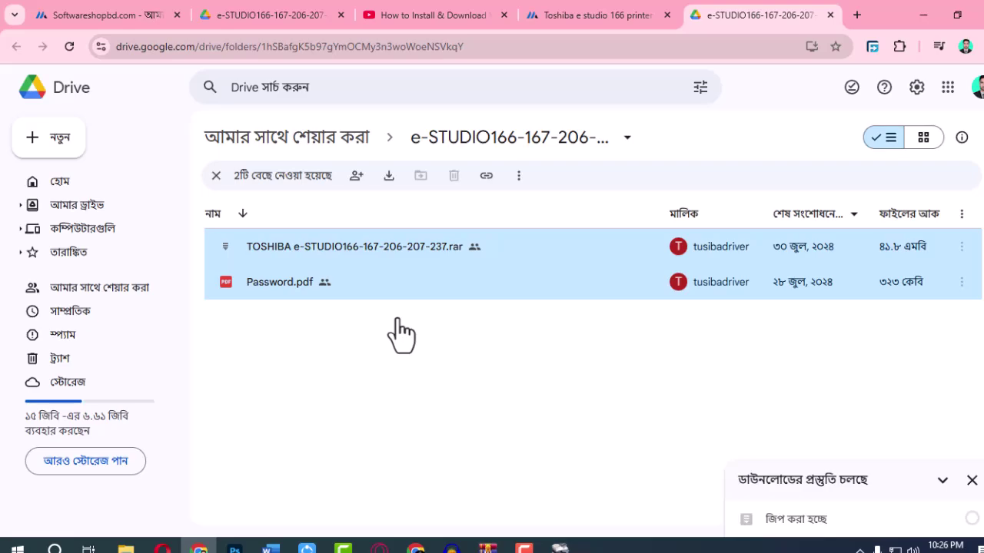